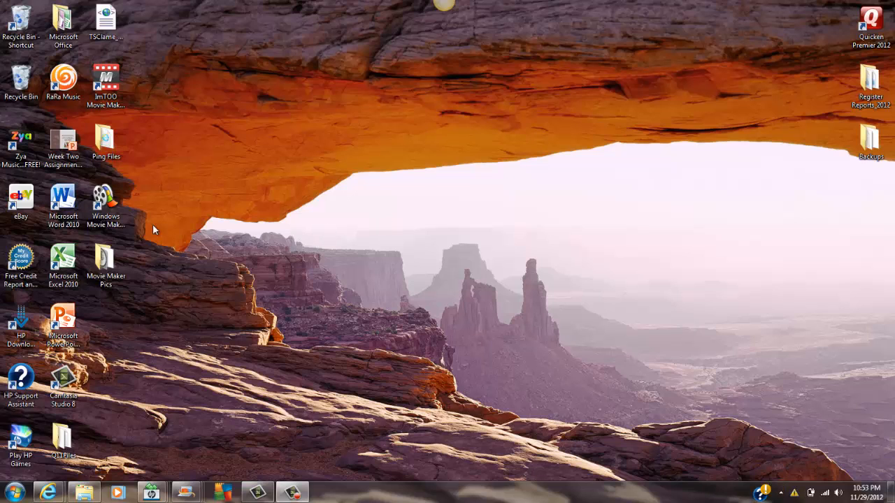
Step: Launch Windows Movie Maker and open the My Family project from the Movie Maker Pics folder
double_click(112, 220)
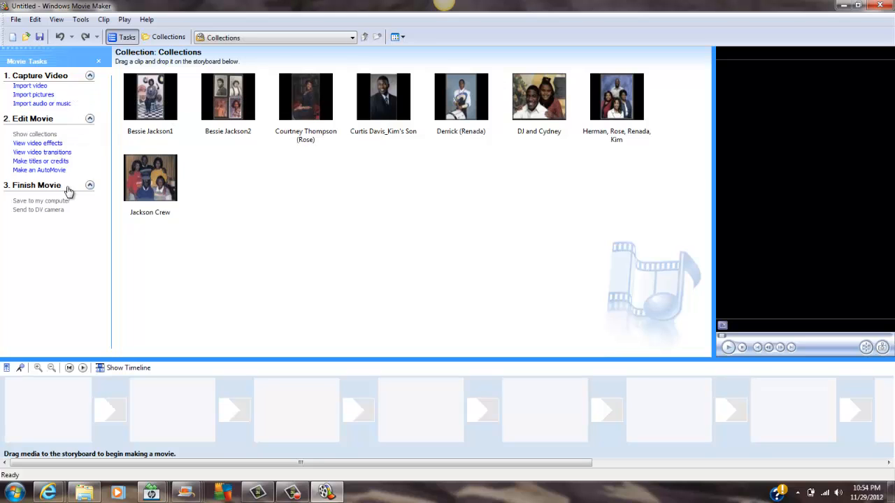
left_click(15, 20)
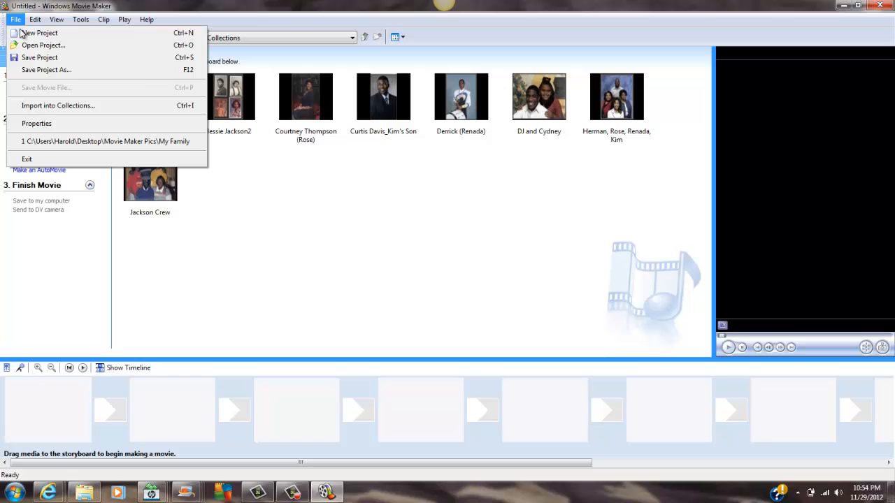
left_click(38, 46)
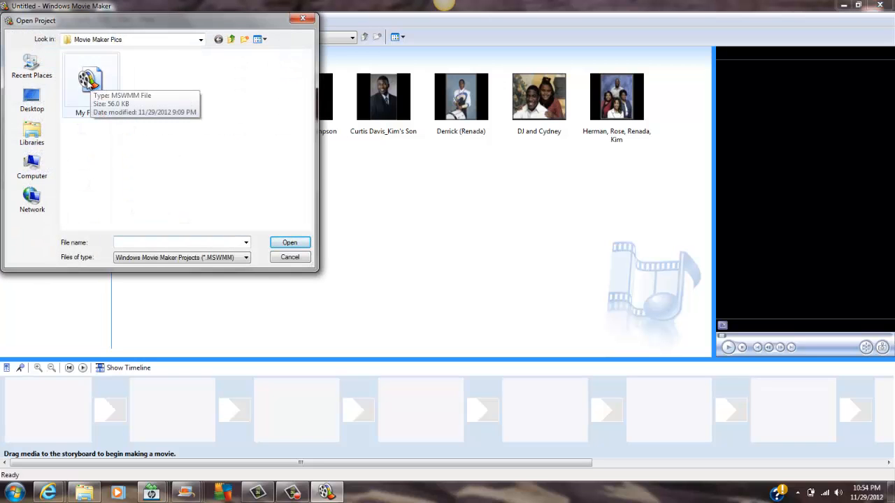
double_click(88, 80)
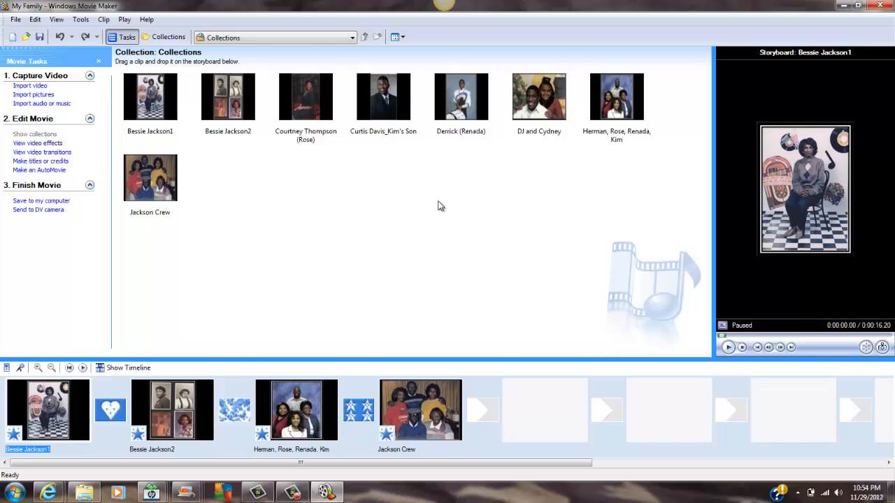
Step: Import the black-and-white picture of the woman with her hand on her hip from the Movie Maker Pics folder
key("ctrl+i")
scroll(311, 197, "down", 3)
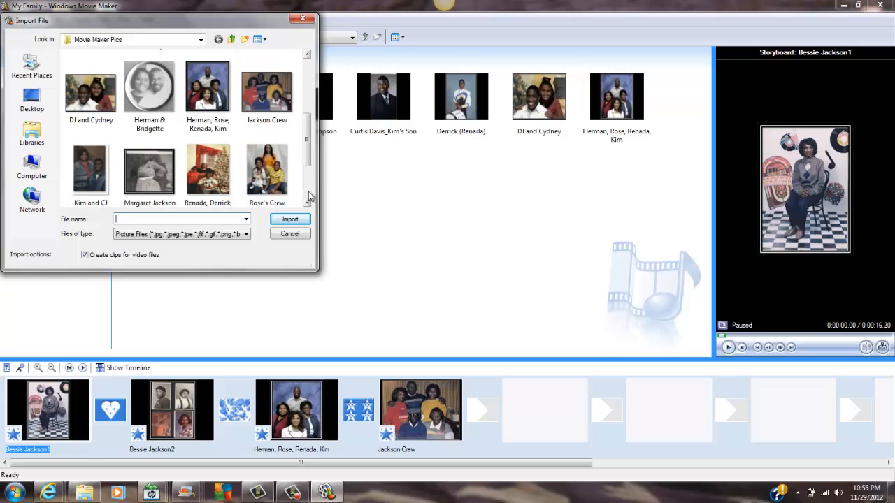
scroll(311, 198, "down", 2)
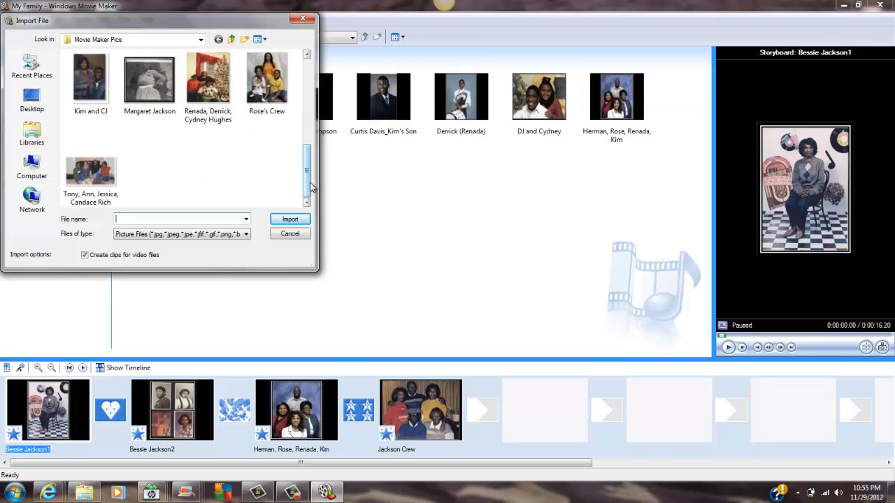
scroll(307, 189, "up", 1)
left_click(147, 157)
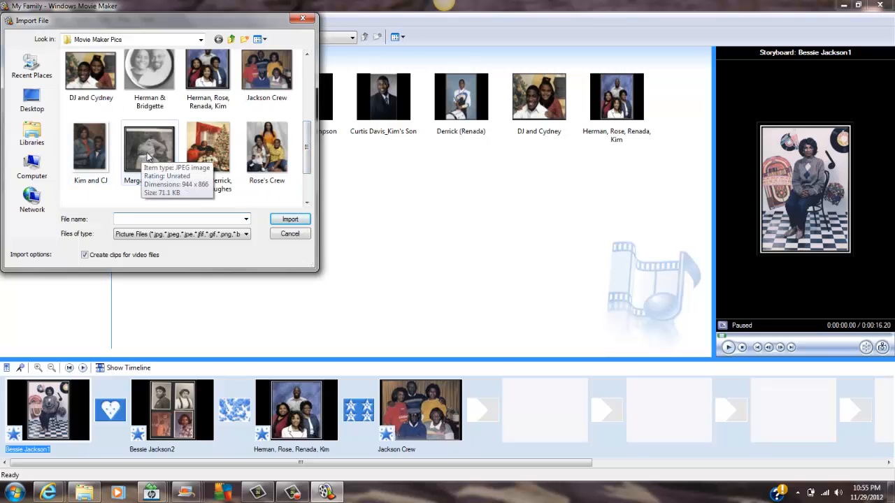
left_click(287, 221)
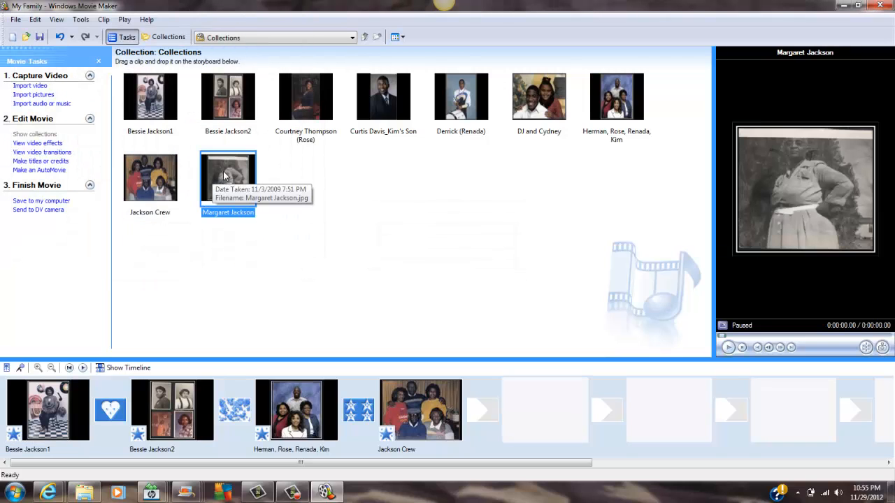
Step: Place the imported black-and-white picture on the storyboard and move it ahead of all other clips
mouse_move(223, 176)
left_mouse_down()
mouse_move(276, 197)
mouse_move(412, 300)
mouse_move(498, 340)
mouse_move(533, 404)
left_mouse_up()
left_click(543, 409)
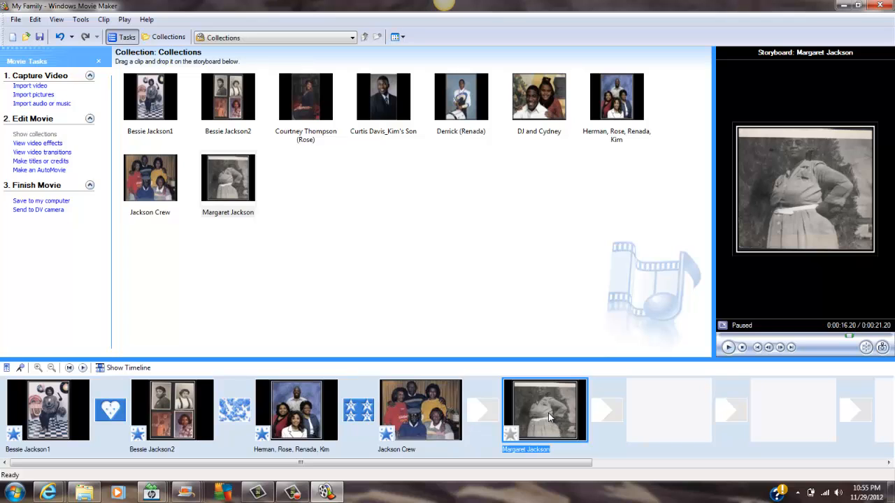
left_click_drag(548, 413, 30, 385)
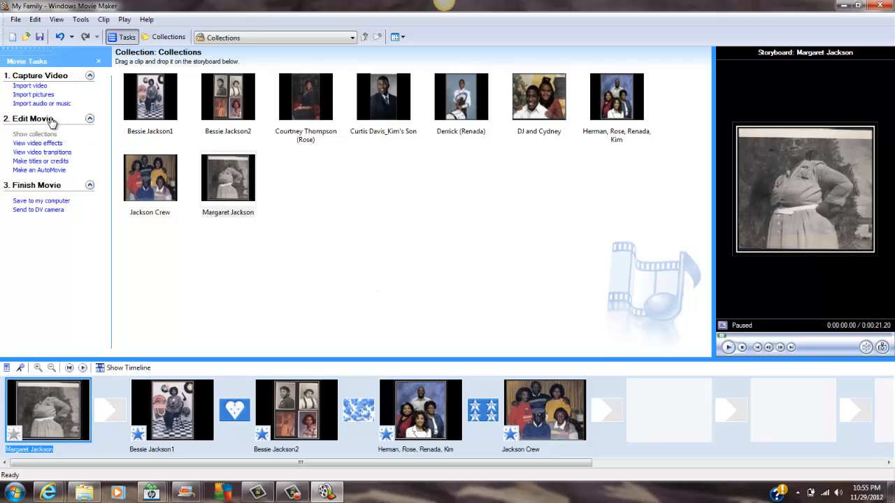
Step: Preview the Ease In video effect and apply it to the black-and-white picture at the start of the storyboard
left_click(53, 144)
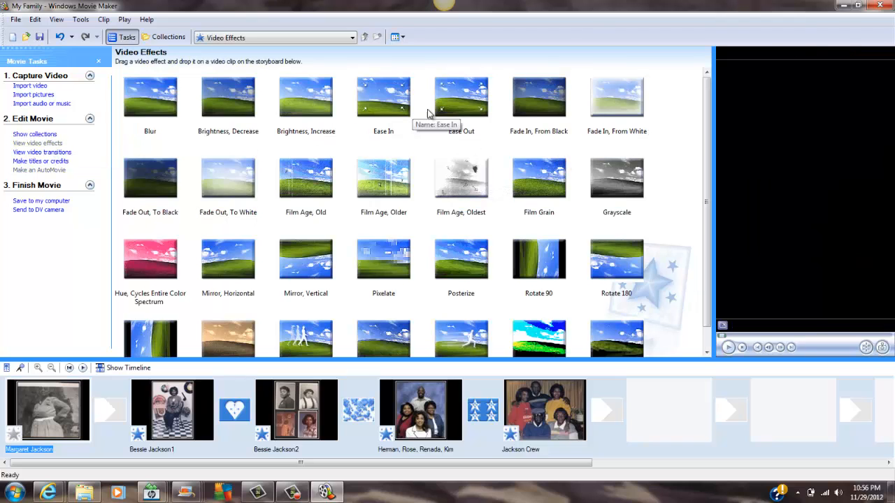
left_click(376, 100)
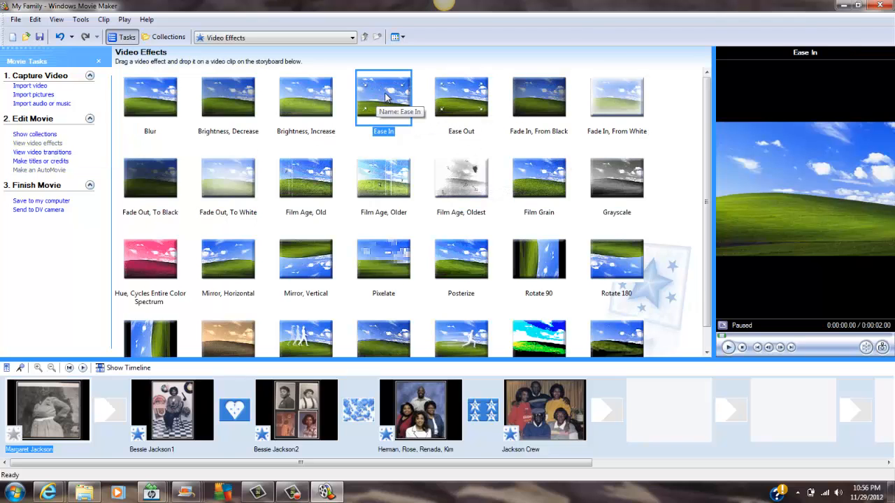
left_click(728, 348)
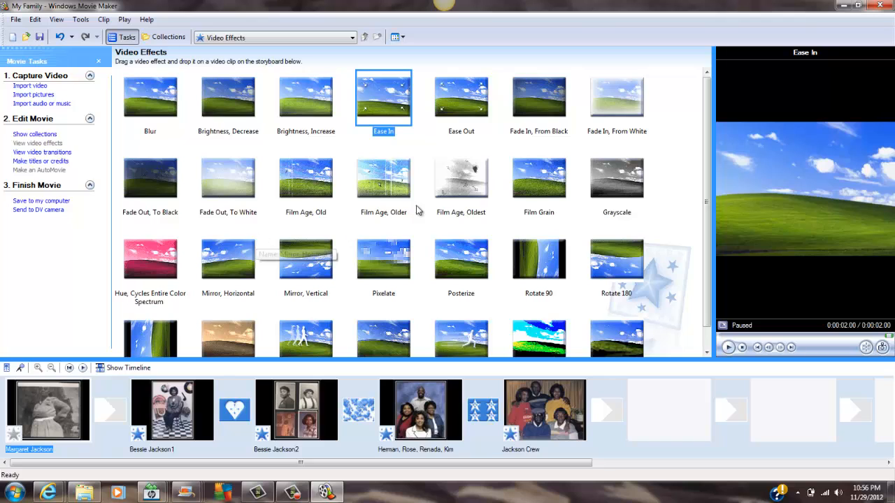
left_click_drag(383, 98, 15, 438)
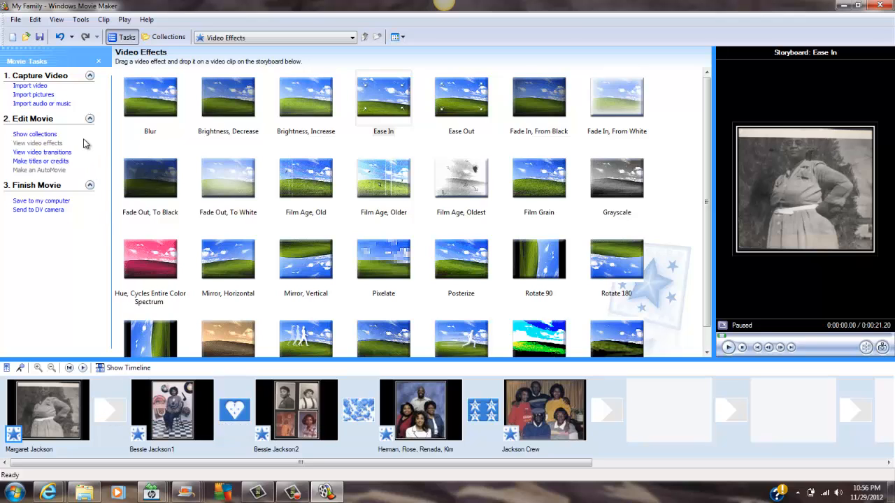
Step: Add the Wheel, 4 Spokes transition between the first two pictures and widen the preview monitor
left_click(42, 151)
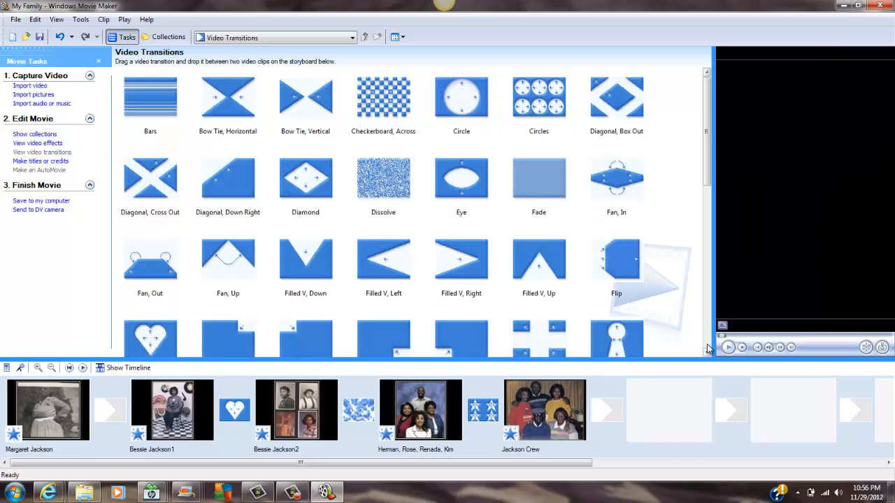
scroll(706, 348, "down", 10)
left_click(228, 241)
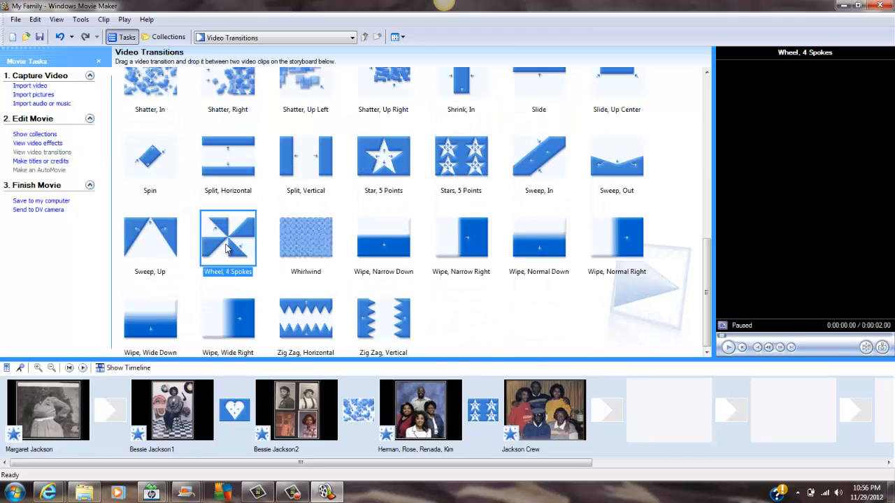
left_click_drag(228, 241, 110, 410)
left_click_drag(712, 201, 400, 192)
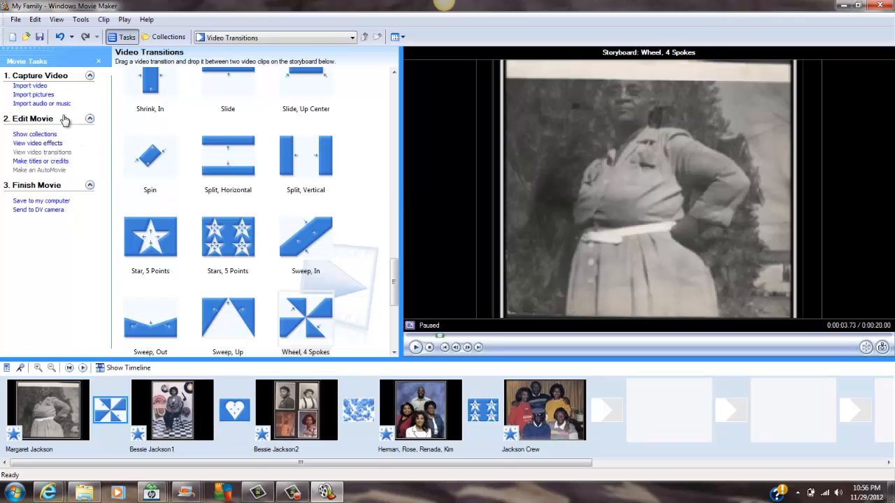
Step: Start a title at the beginning of the movie reading "My Family Video", with a "By" line giving the author's full name
left_click(35, 161)
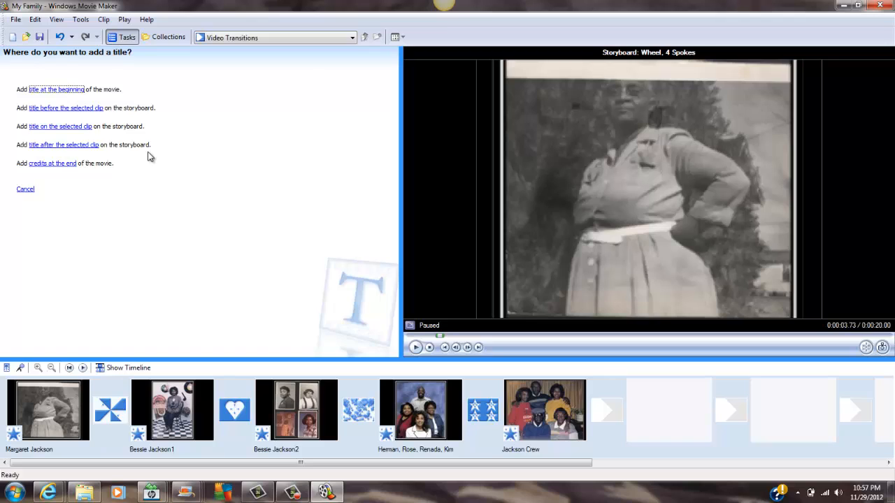
left_click(62, 92)
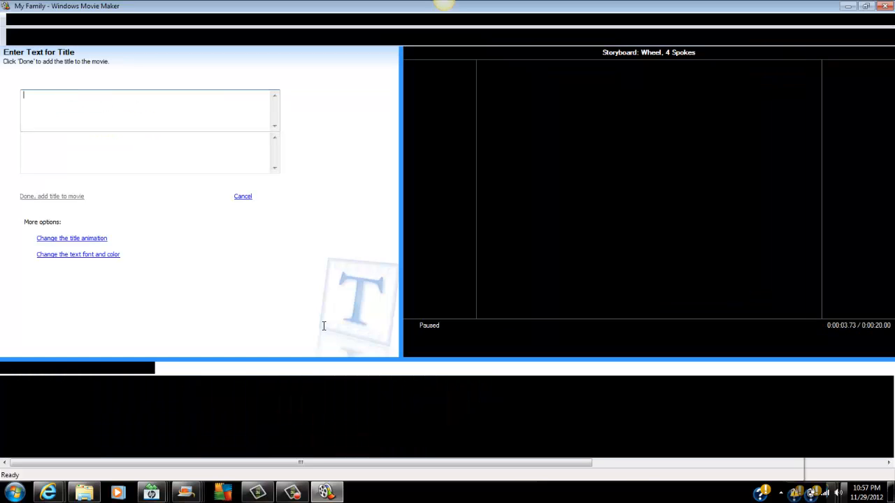
type("My Family Video")
key("Tab")
type("By Renada Hughes")
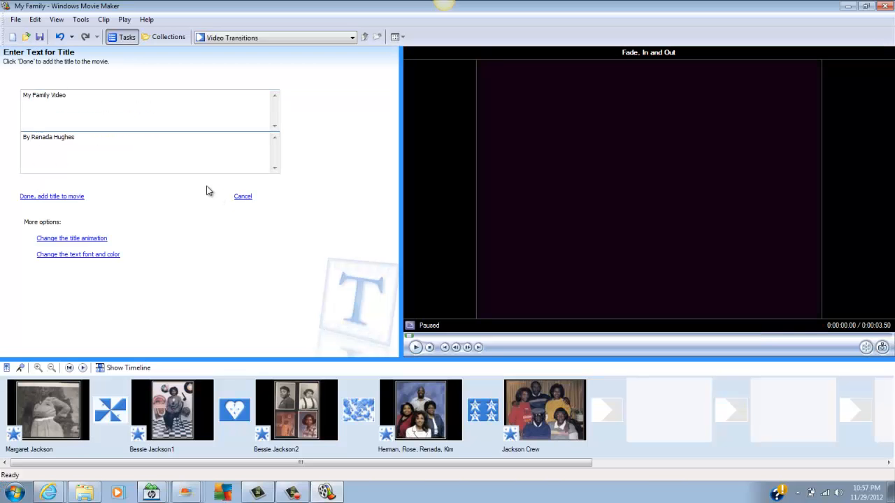
Step: Format the title in bold MS Mincho with yellow text and add it to the movie
left_click(115, 256)
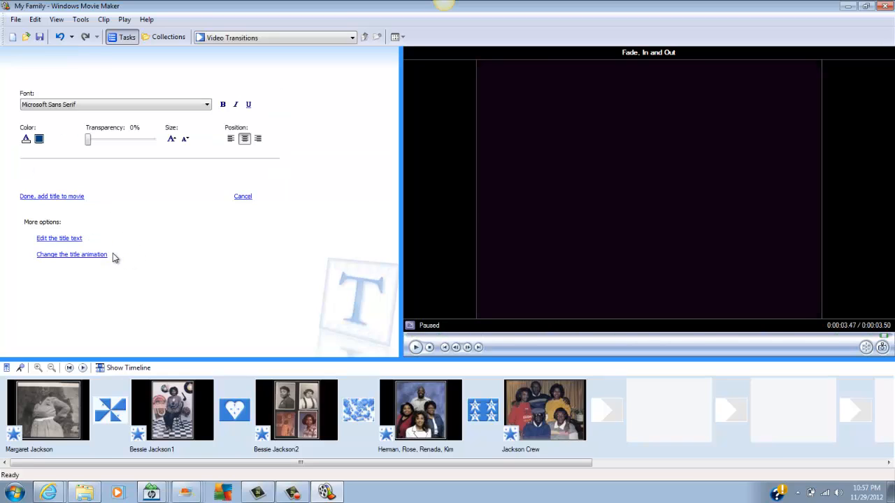
left_click(206, 106)
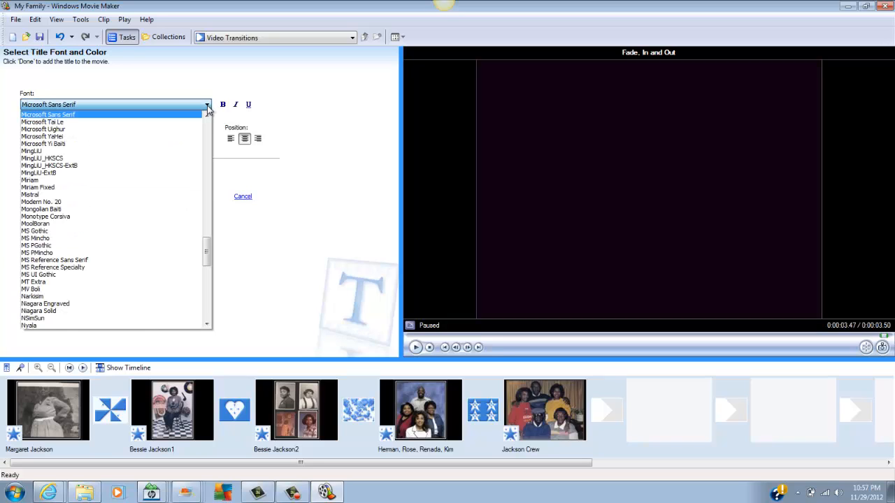
left_click(59, 239)
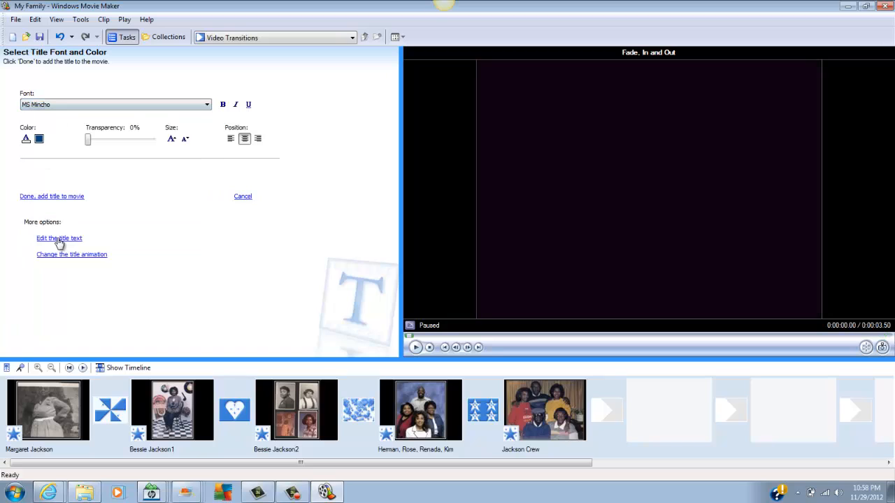
left_click(223, 104)
left_click(26, 139)
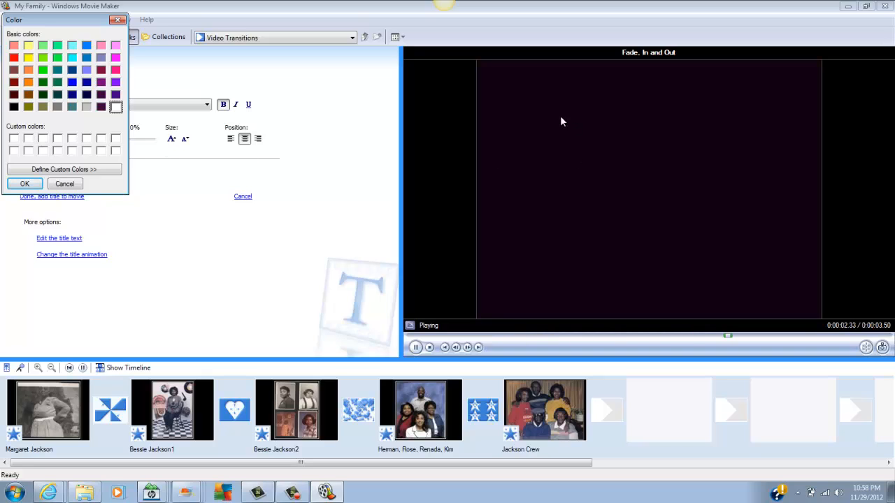
left_click(25, 184)
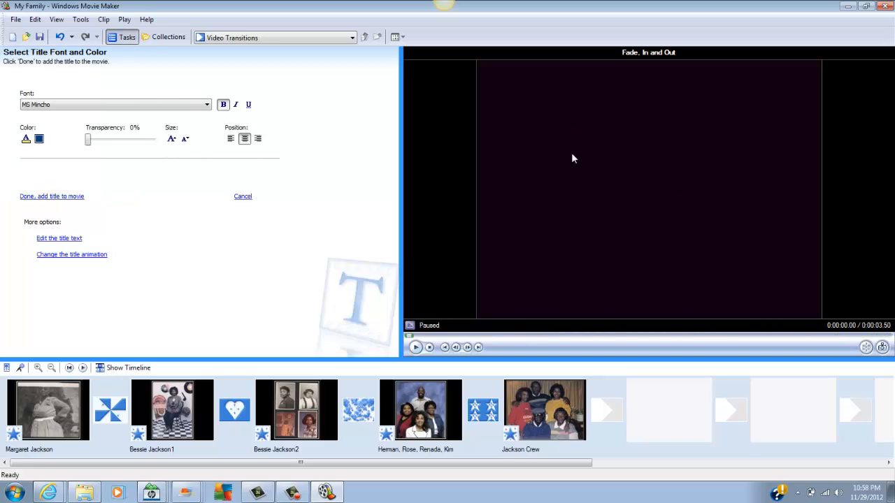
left_click(40, 197)
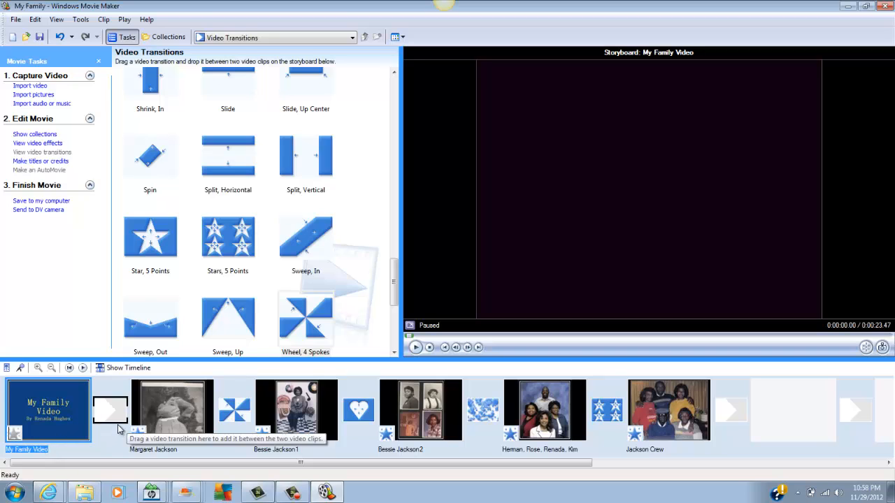
Step: Apply the Ease In effect to the title clip and add the Circles transition between it and the first picture
left_click(56, 145)
left_click_drag(150, 174, 16, 435)
left_click(60, 152)
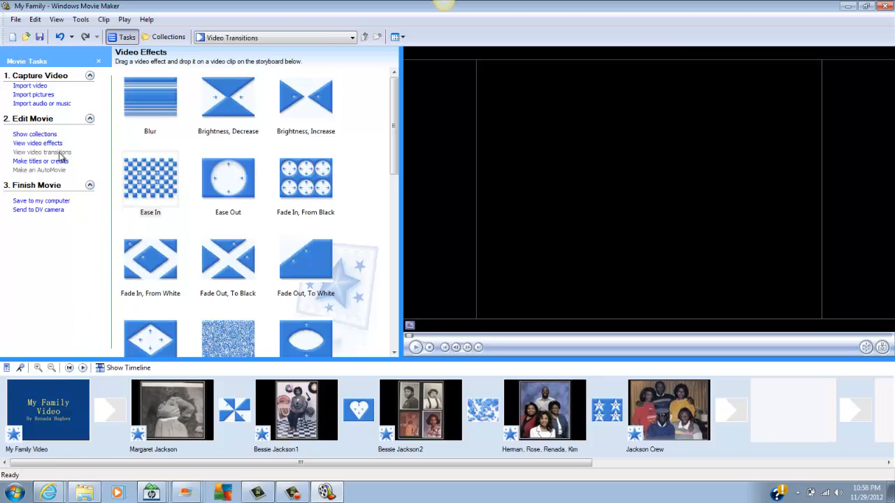
left_click_drag(305, 178, 113, 416)
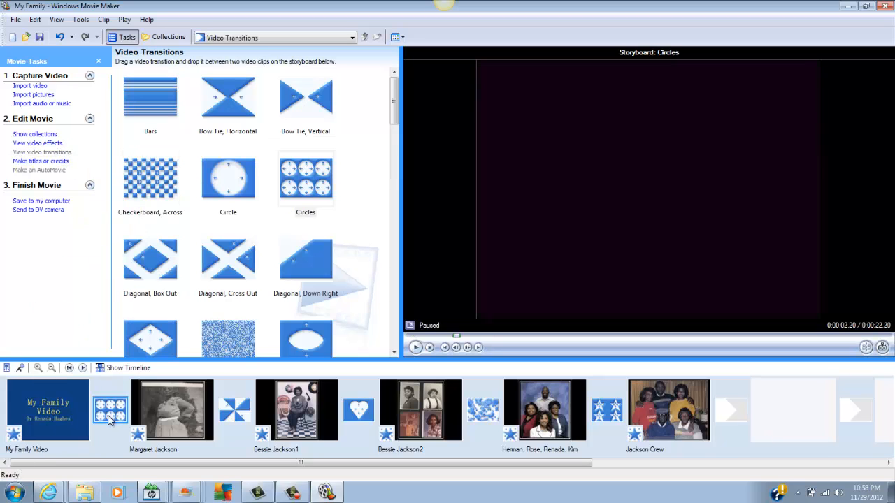
Step: Create end credits reading "Special Thanks to My Family", "Pictures provided by family members" and "Thank You For Watching!!"
left_click(72, 399)
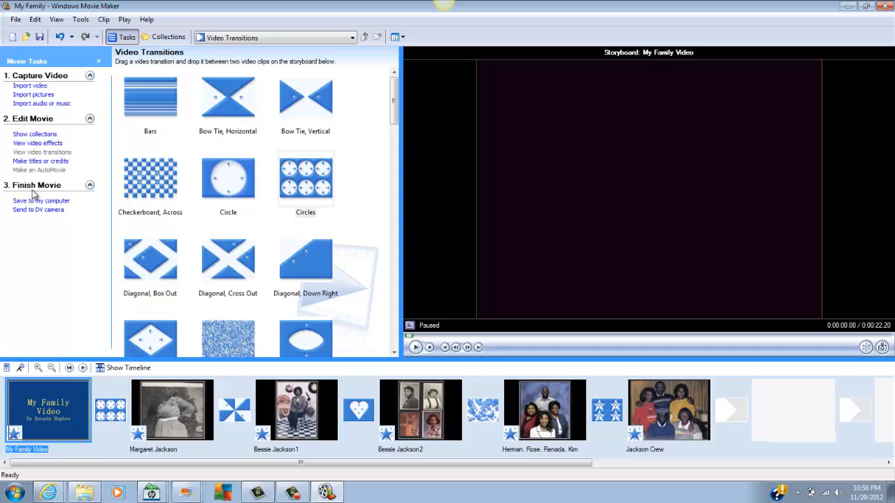
left_click(43, 160)
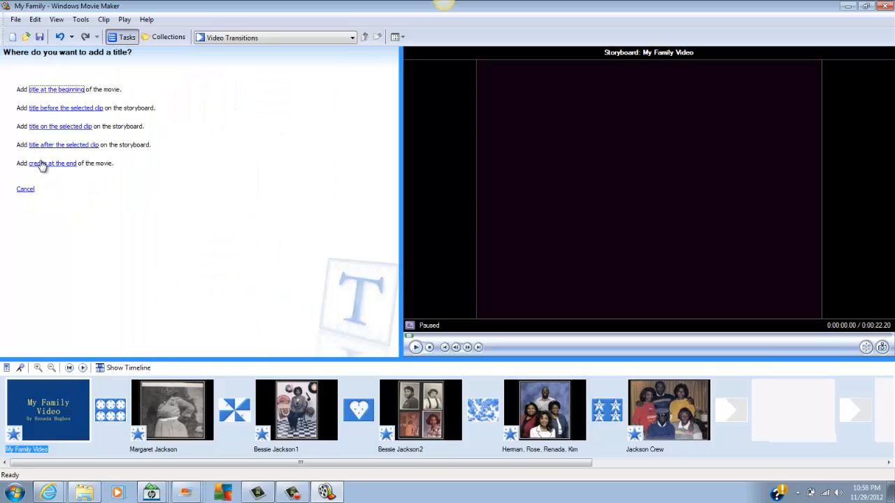
left_click(56, 166)
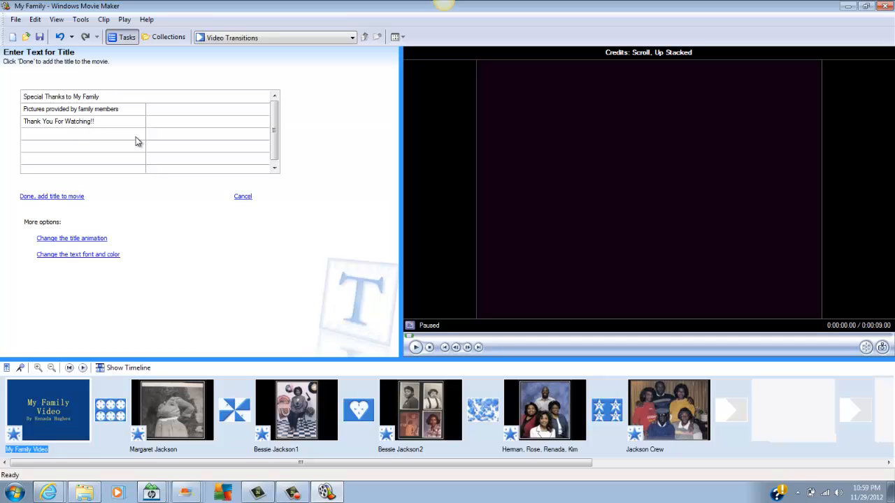
Step: Set the credits' background color to pink and add the credits to the movie
left_click(88, 255)
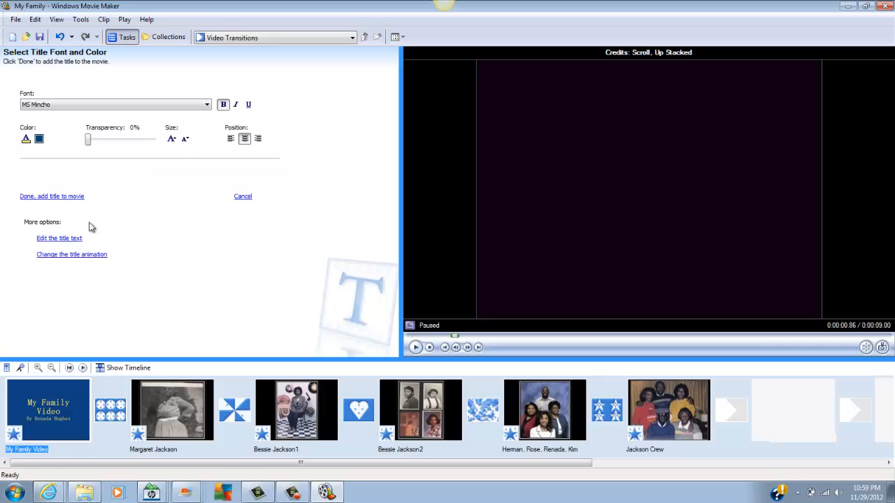
left_click(39, 139)
left_click(101, 47)
left_click(25, 183)
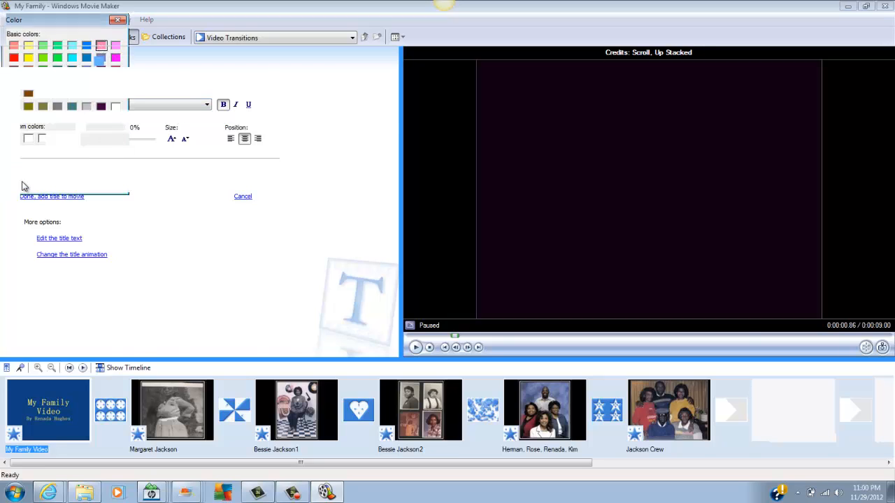
left_click(52, 196)
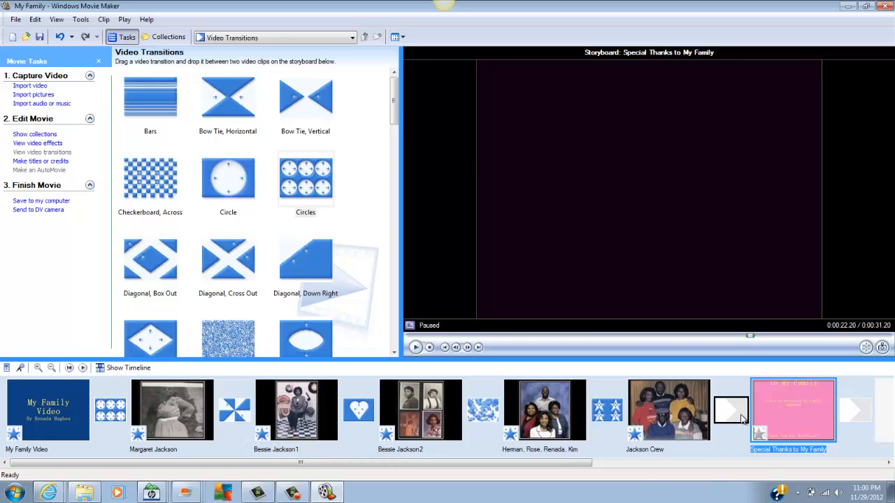
Step: Apply a video effect to the end credits clip and add the Checkerboard, Across transition between the last picture and the credits
left_click(60, 143)
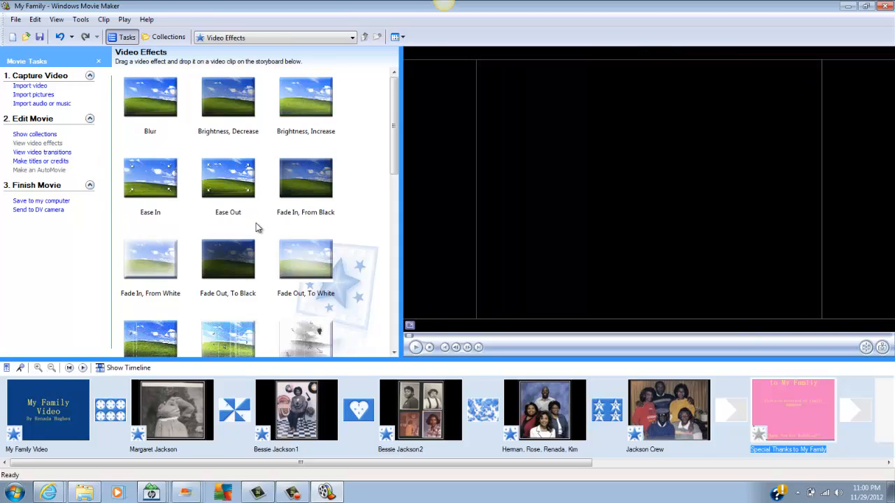
left_click(41, 153)
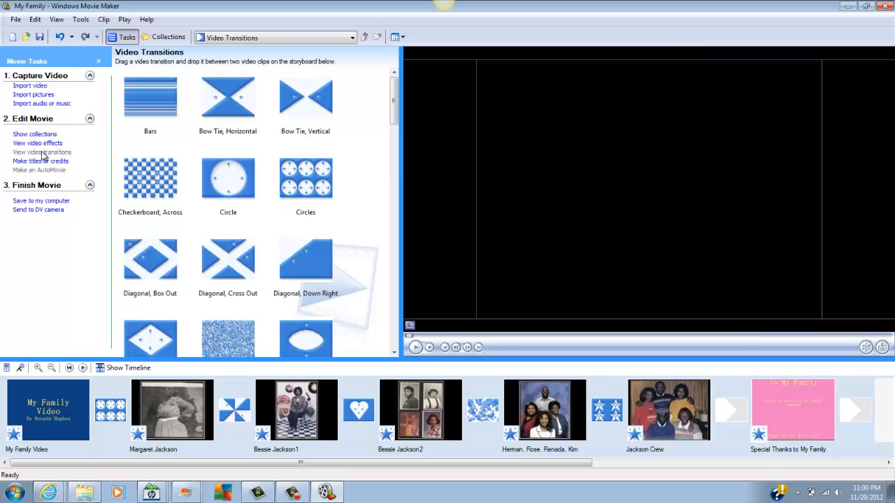
left_click_drag(150, 179, 739, 412)
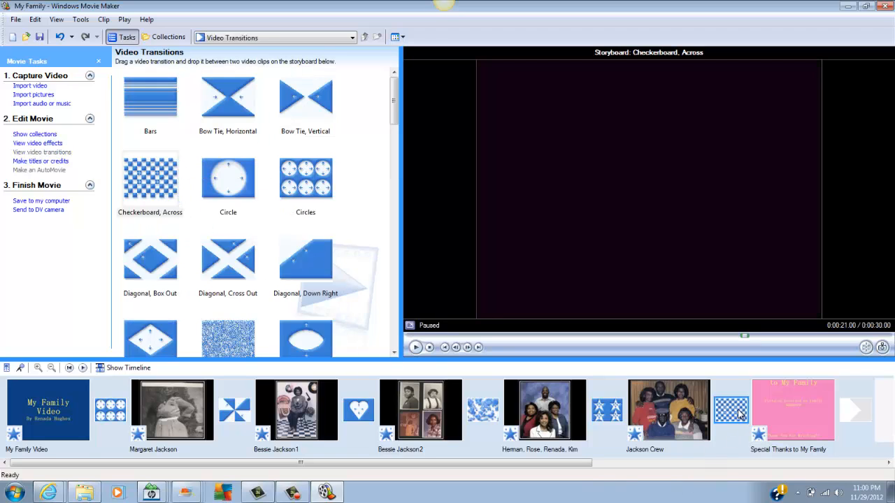
Step: Preview the whole movie from the opening title clip through the end credits
left_click(49, 407)
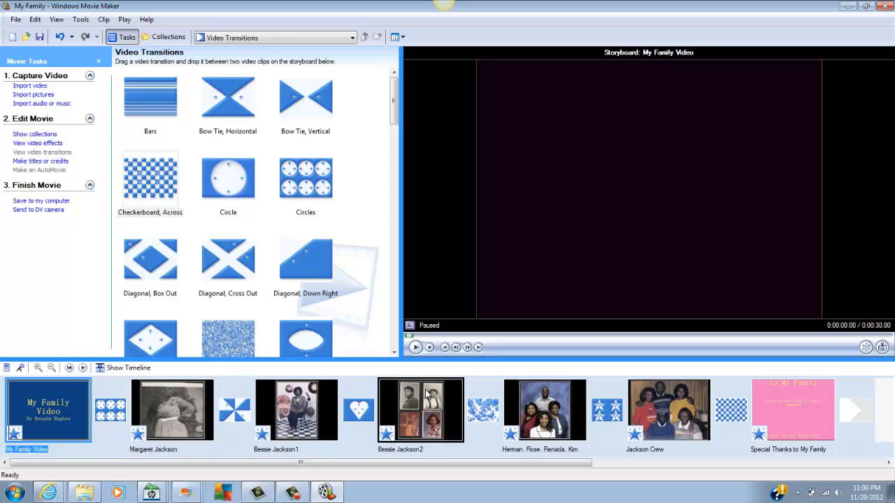
left_click(415, 348)
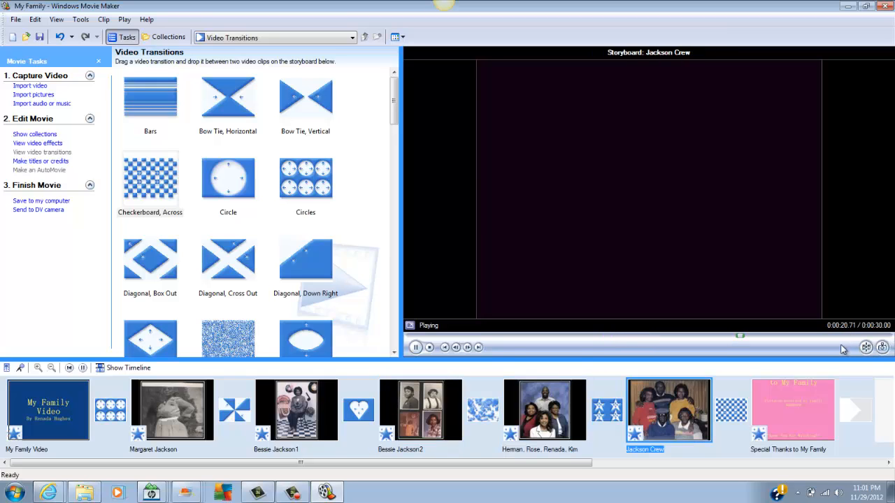
left_click(416, 347)
Step: Start saving the movie to the computer under the name My Family, with the Desktop as destination folder
left_click(42, 200)
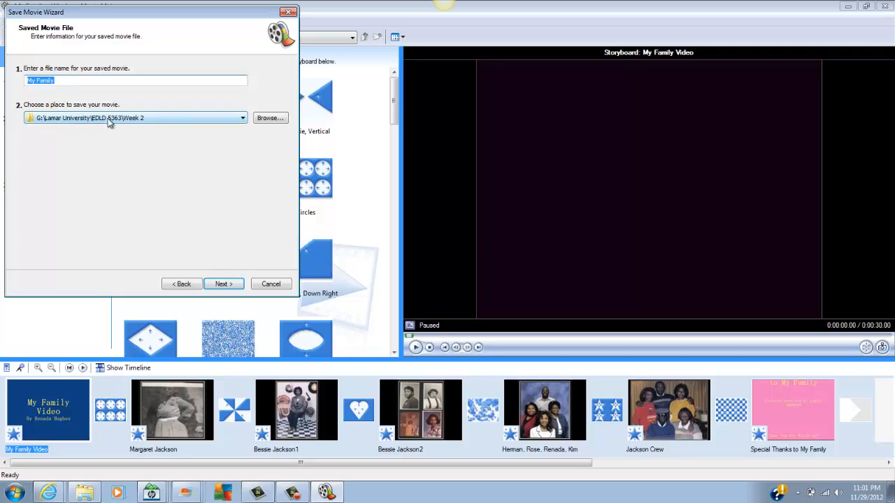
left_click(268, 119)
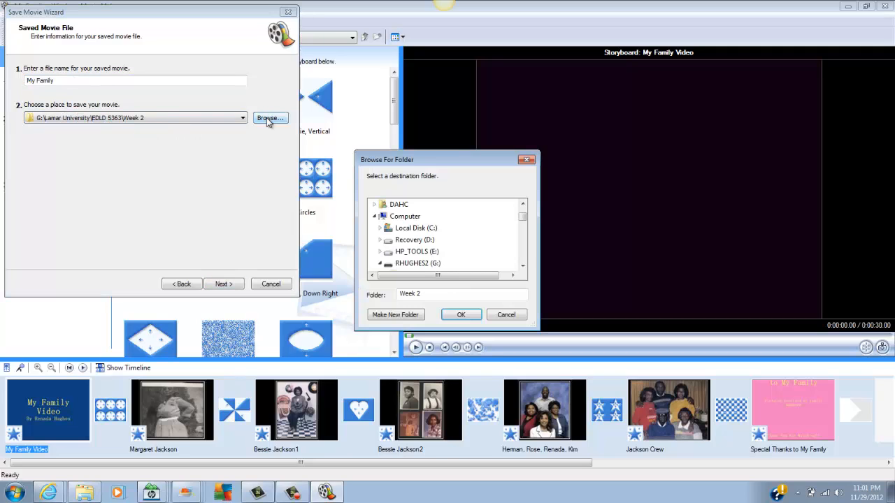
scroll(399, 208, "up", 1)
left_click(398, 208)
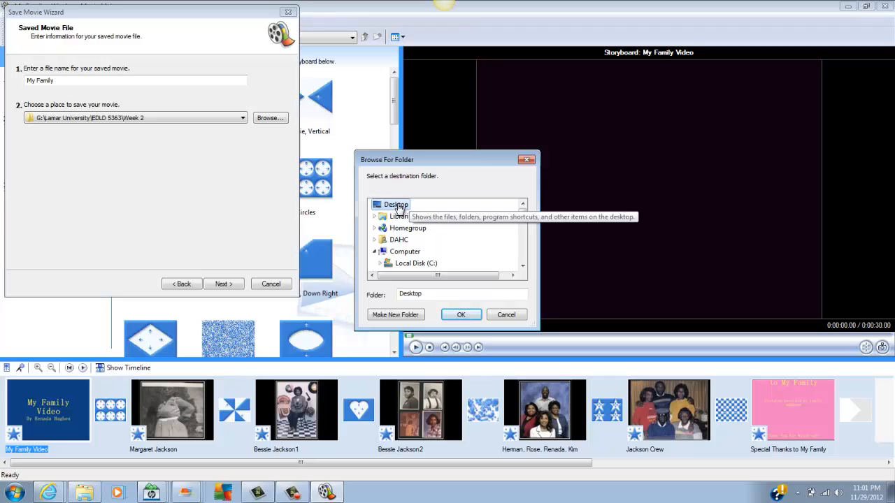
key("Return")
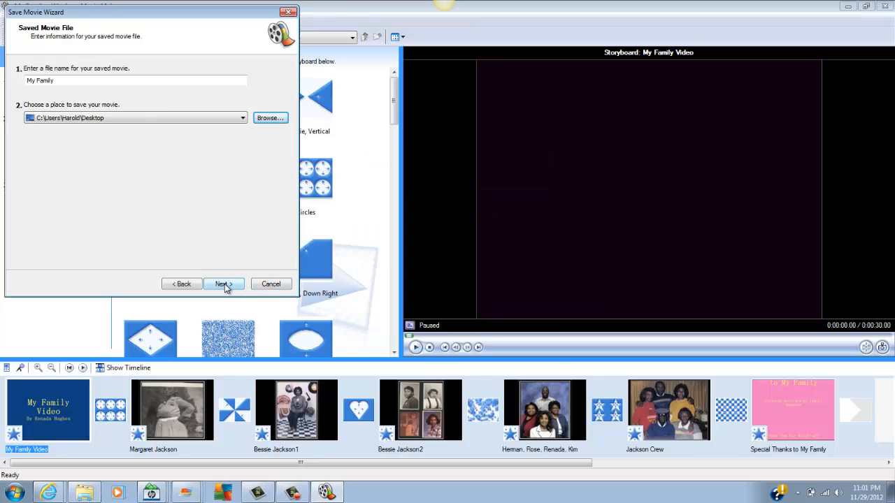
left_click(223, 284)
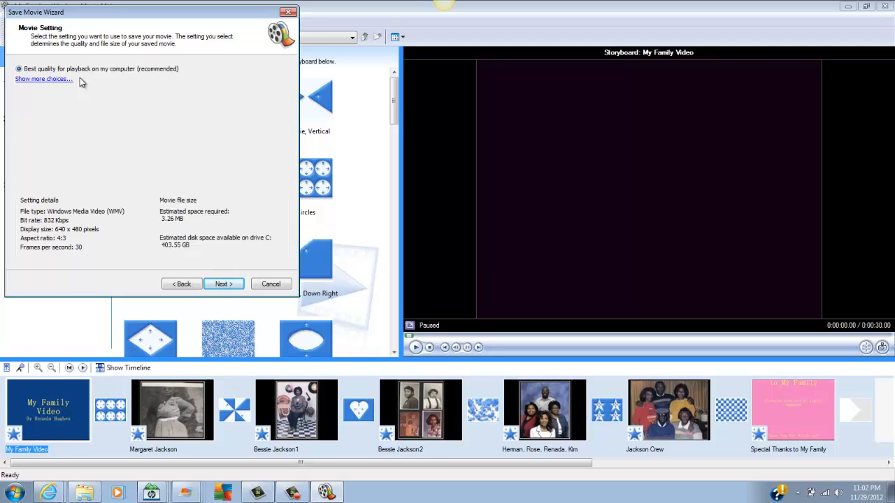
Step: Save the movie at best quality for playback on the computer and have it play when the wizard finishes
left_click(225, 285)
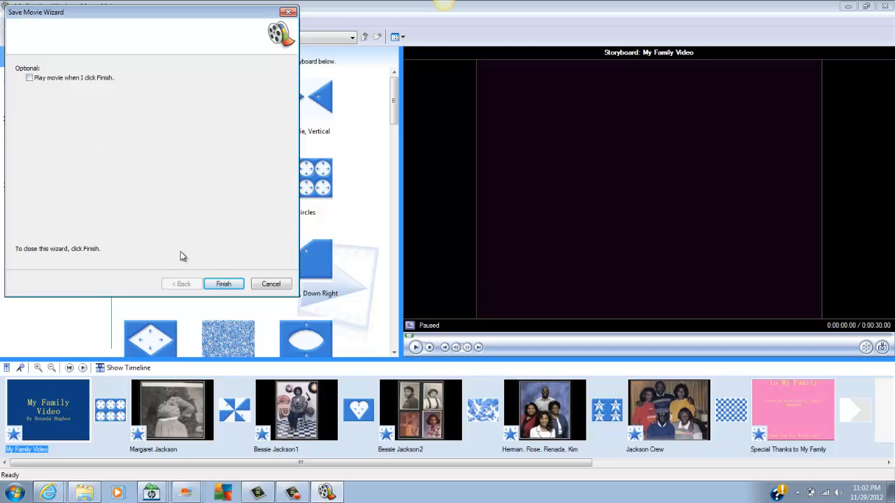
left_click(227, 286)
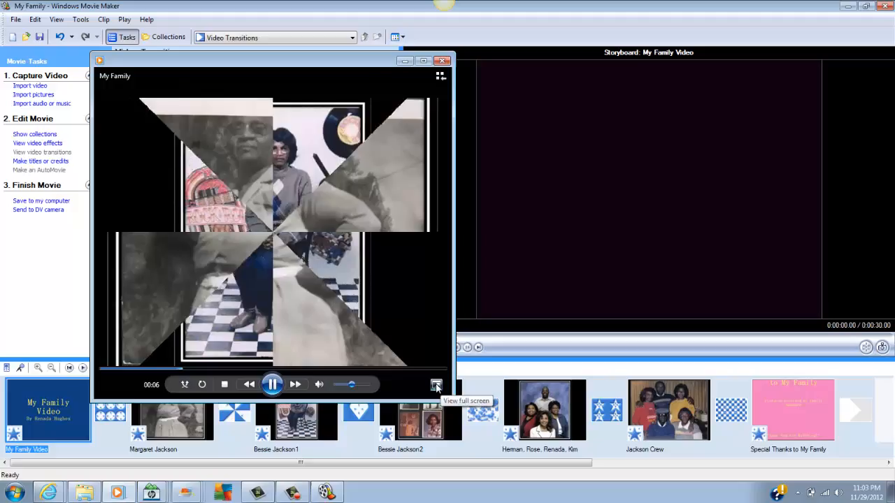
left_click(436, 385)
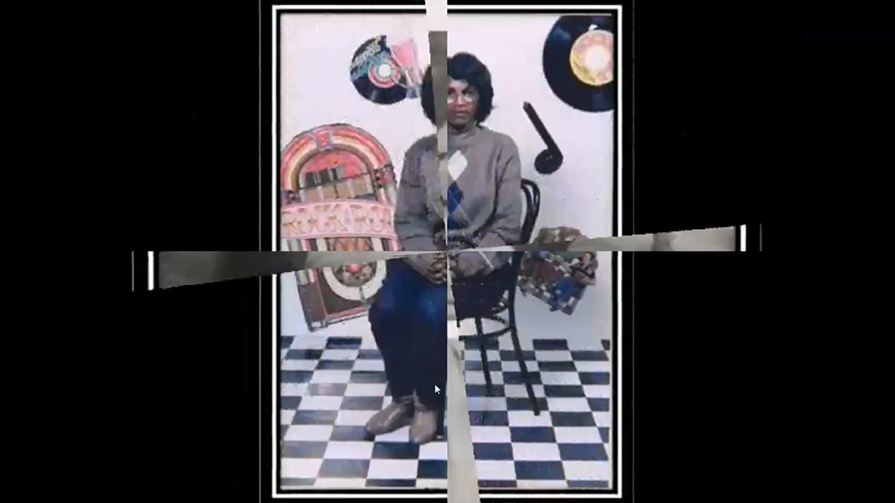